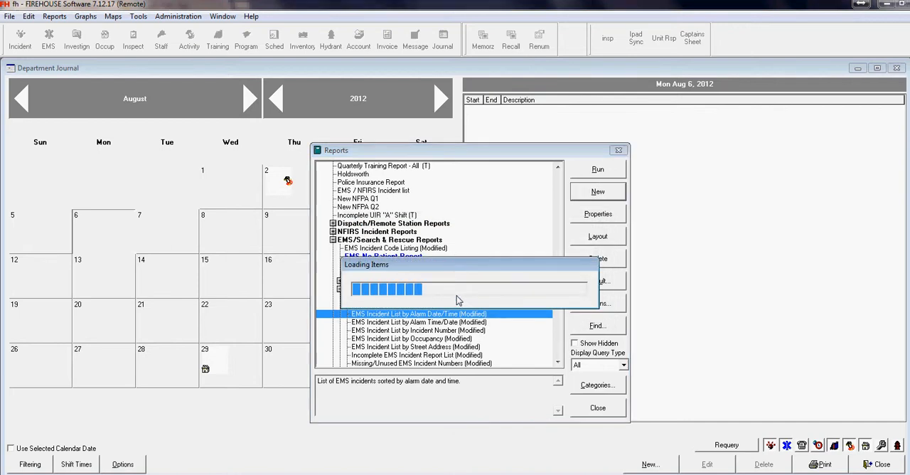
Step: Make a copy of the EMS Incident List by Alarm Date/Time report and name it Patient Not Locked
{"action": "left_click", "coordinate": [466, 276]}
{"action": "left_click", "coordinate": [606, 179]}
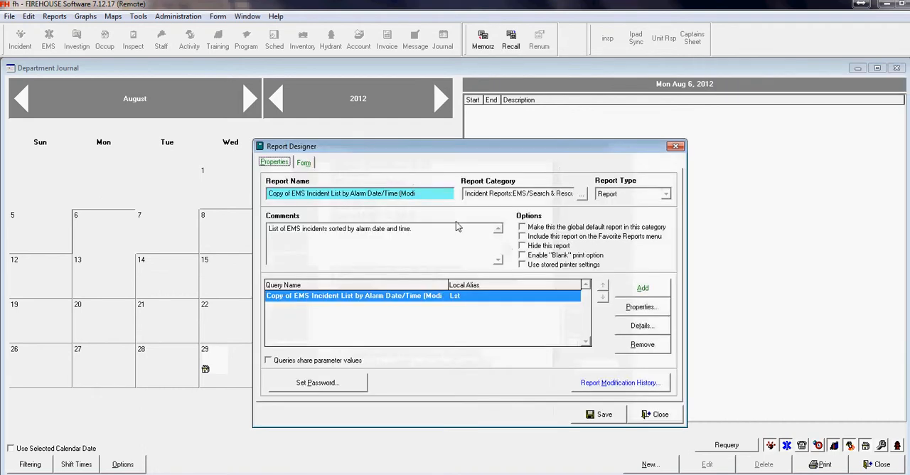
{"action": "left_click_drag", "start_coordinate": [427, 194], "coordinate": [252, 183]}
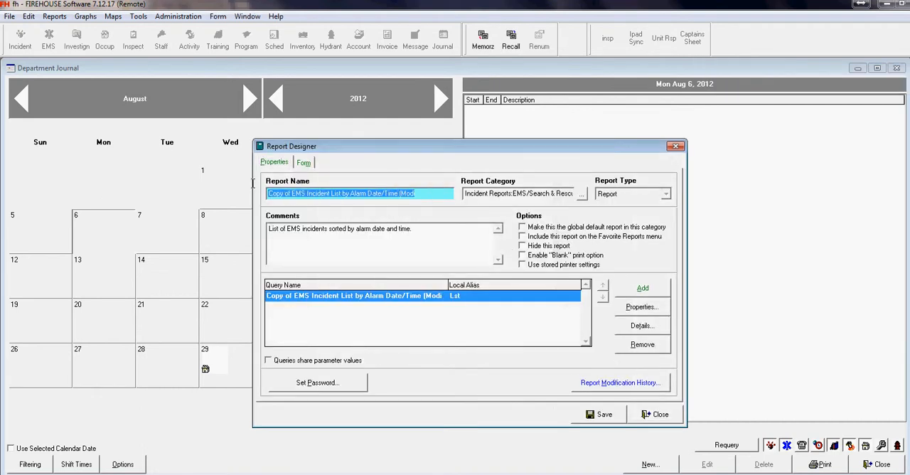
{"action": "type", "text": "Pe"}
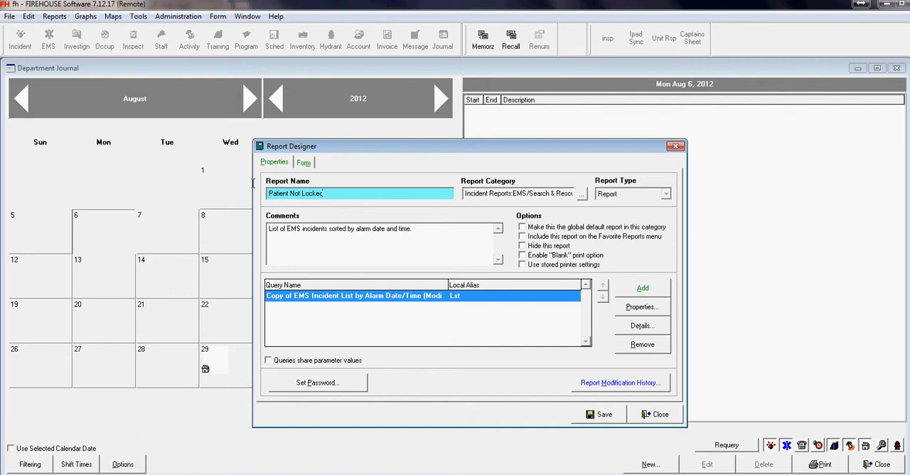
Step: Copy the report name and use it to rename the report's query as Patient Not Locked
{"action": "left_click_drag", "start_coordinate": [330, 192], "coordinate": [272, 193]}
{"action": "key", "text": "ctrl+c"}
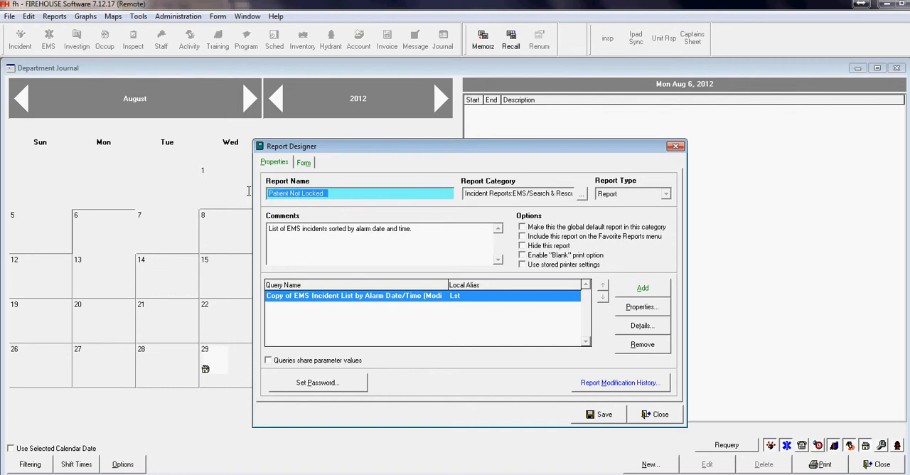
{"action": "left_click", "coordinate": [640, 306]}
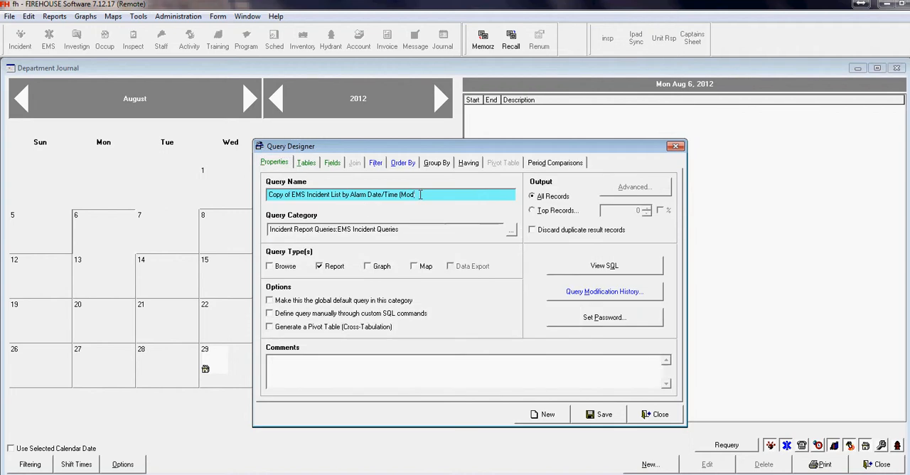
{"action": "left_click_drag", "start_coordinate": [417, 194], "coordinate": [262, 179]}
{"action": "key", "text": "ctrl+v"}
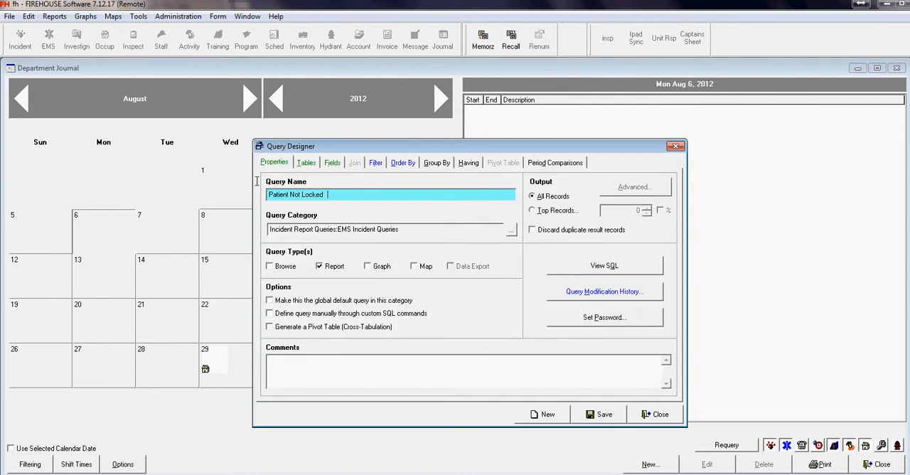
Step: Add the Ems_ptnt table to the query with a Left join on Ems_main.Inci_id = Ems_ptnt.Inci_id
{"action": "left_click", "coordinate": [308, 164]}
{"action": "left_click", "coordinate": [270, 240]}
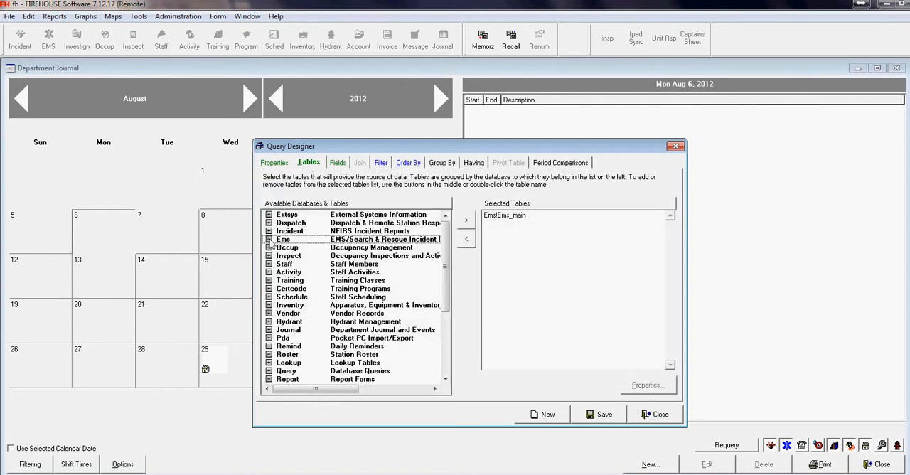
{"action": "left_click", "coordinate": [269, 240]}
{"action": "left_click", "coordinate": [293, 264]}
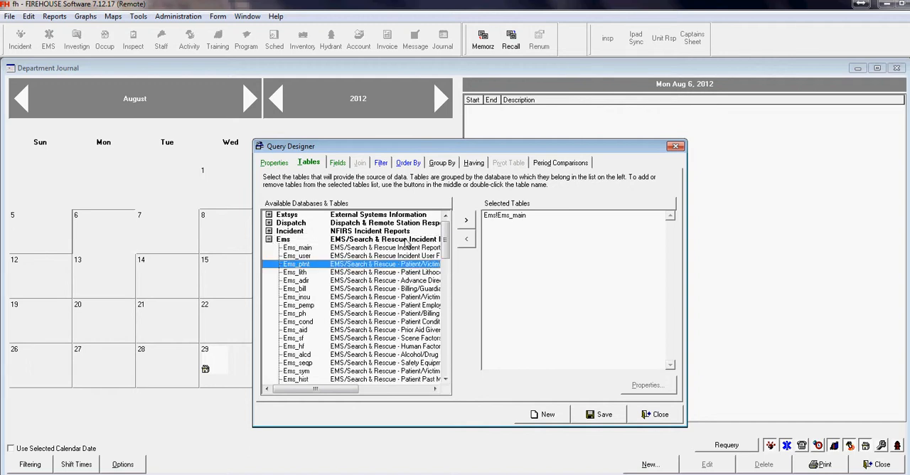
{"action": "left_click", "coordinate": [463, 223]}
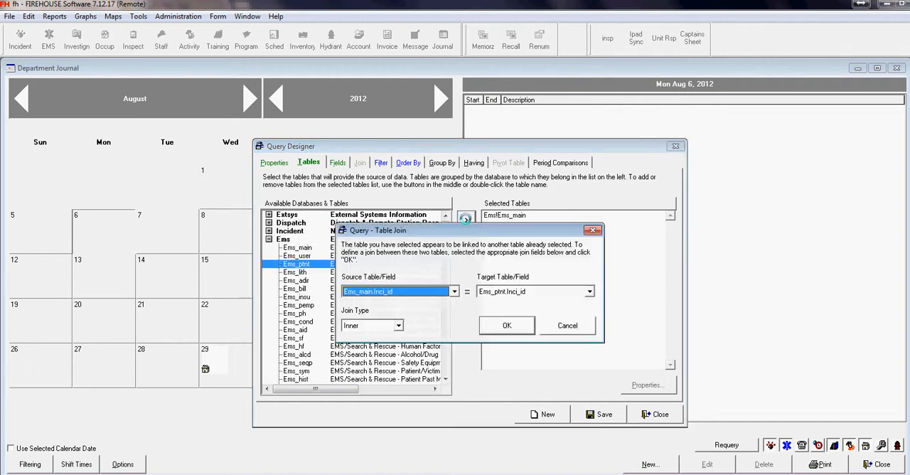
{"action": "left_click", "coordinate": [399, 325]}
{"action": "left_click", "coordinate": [388, 346]}
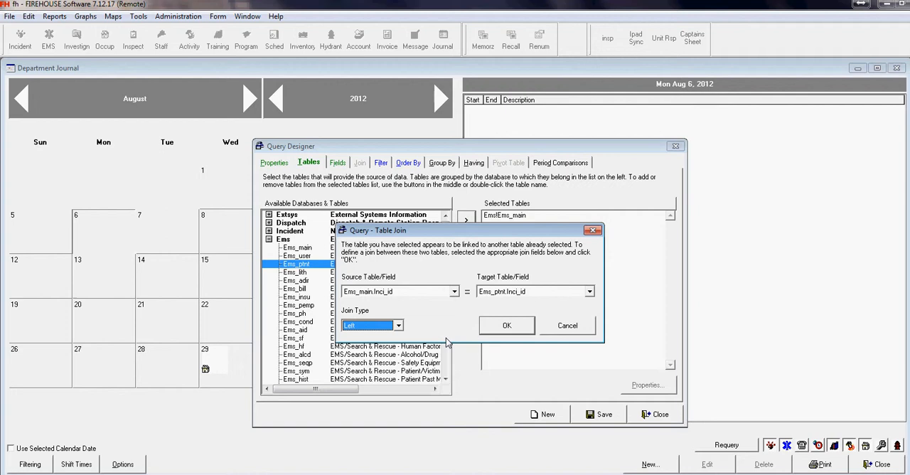
{"action": "left_click", "coordinate": [507, 326]}
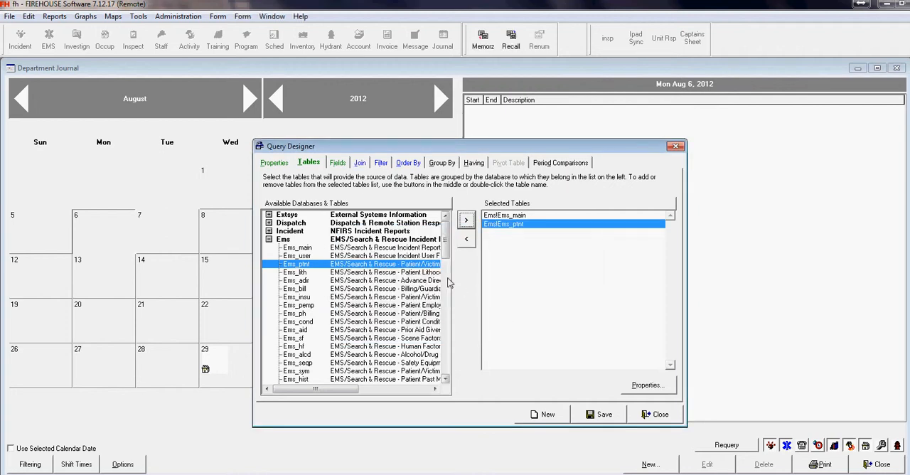
Step: Add the Inci_id and Ptnt_id fields of Ems_ptnt to the output fields and save the query
{"action": "left_click", "coordinate": [337, 163]}
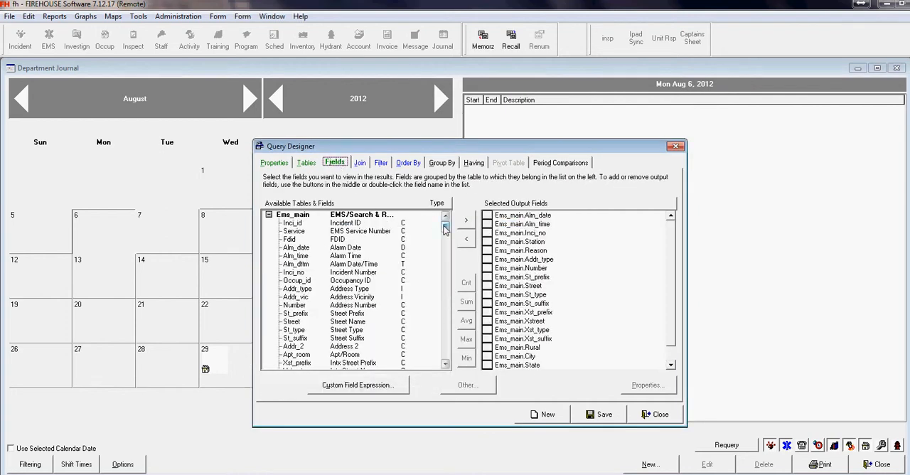
{"action": "left_click_drag", "start_coordinate": [445, 228], "coordinate": [445, 267]}
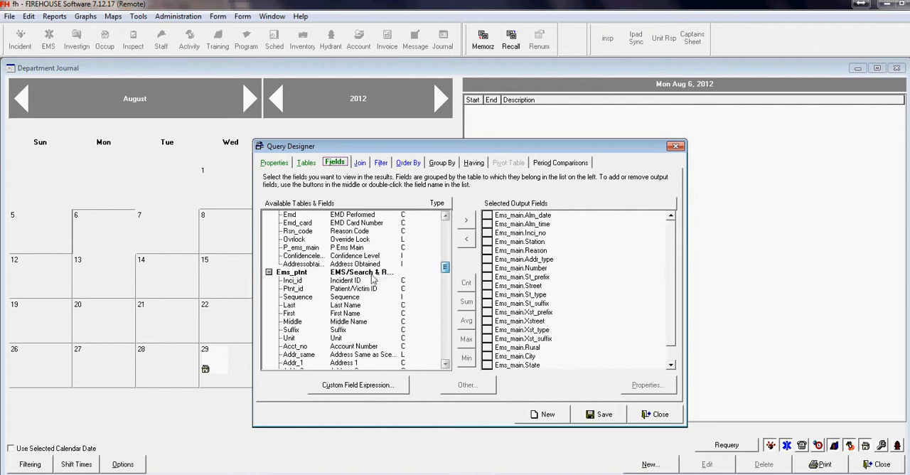
{"action": "double_click", "coordinate": [373, 281]}
{"action": "double_click", "coordinate": [376, 289]}
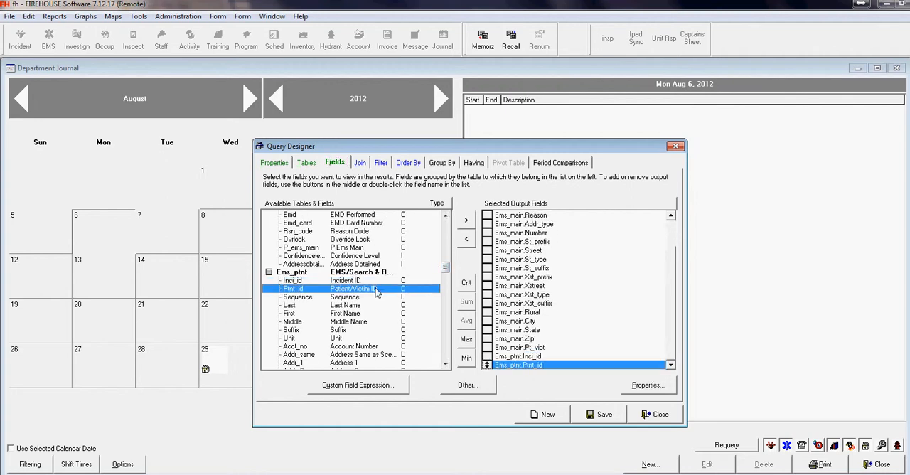
{"action": "left_click", "coordinate": [599, 414]}
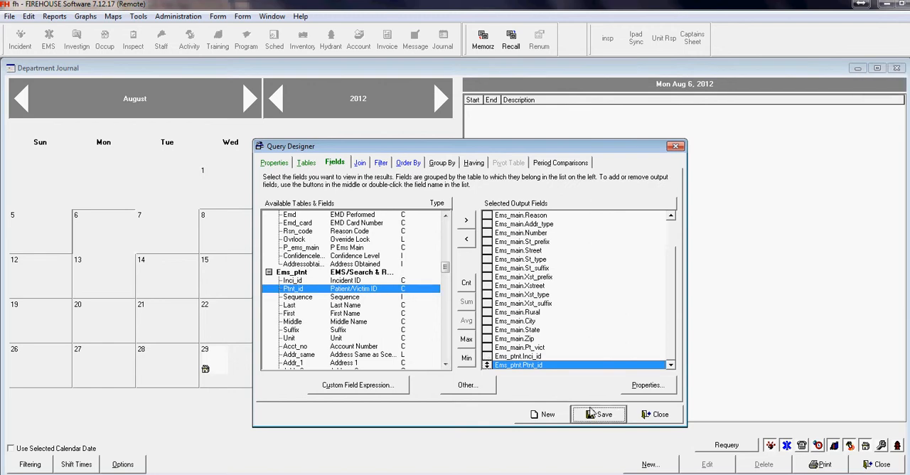
Step: Add the Aud_lock table from the Audit database to the query's selected tables
{"action": "left_click", "coordinate": [313, 165]}
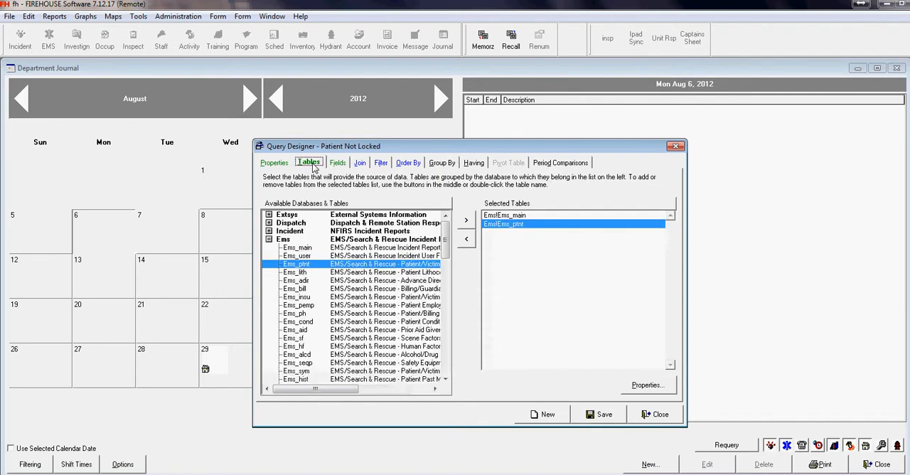
{"action": "left_click", "coordinate": [269, 240]}
{"action": "left_click_drag", "start_coordinate": [444, 266], "coordinate": [441, 327]}
{"action": "left_click", "coordinate": [270, 313]}
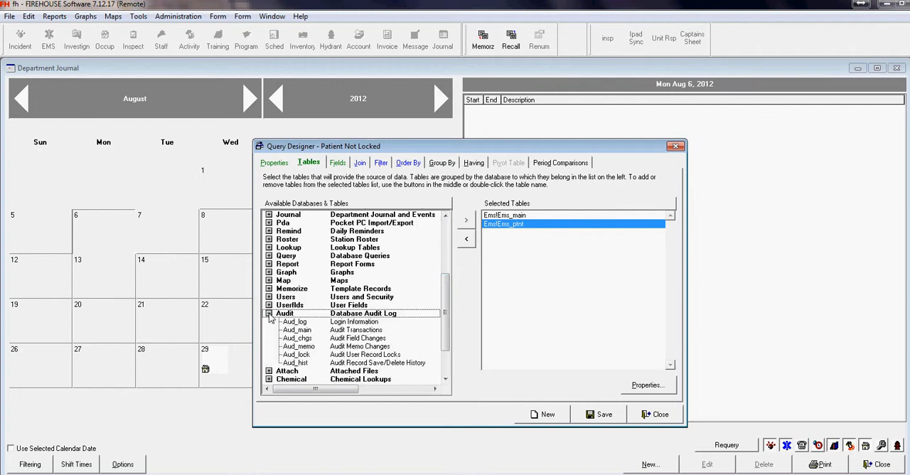
{"action": "left_click", "coordinate": [299, 354]}
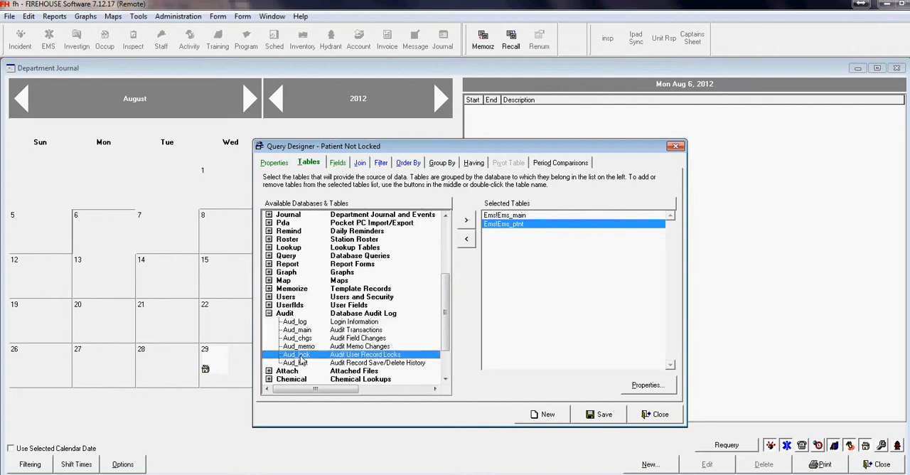
{"action": "left_click", "coordinate": [467, 220]}
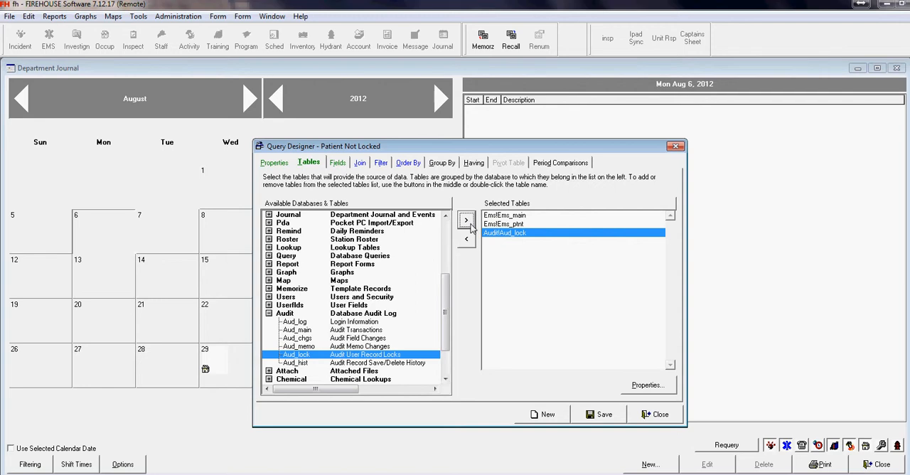
Step: Remove both join expressions from the join between Ems_main and Aud_lock
{"action": "left_click", "coordinate": [361, 163]}
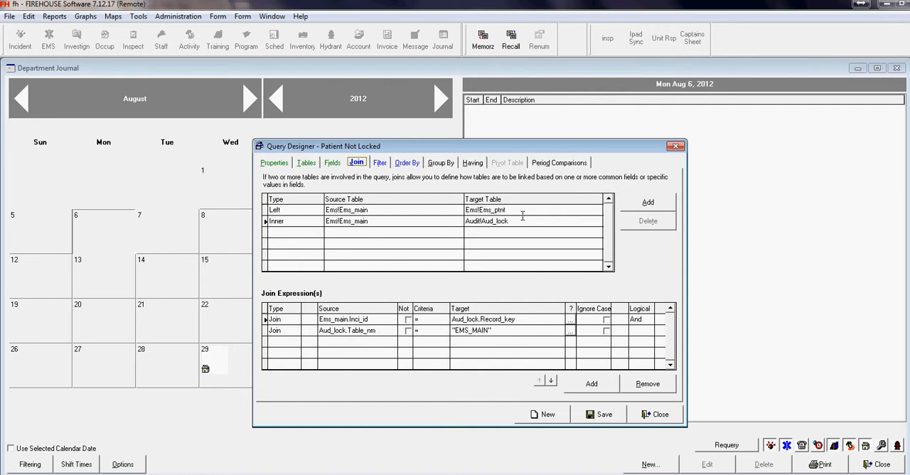
{"action": "left_click", "coordinate": [516, 332]}
{"action": "left_click", "coordinate": [648, 385]}
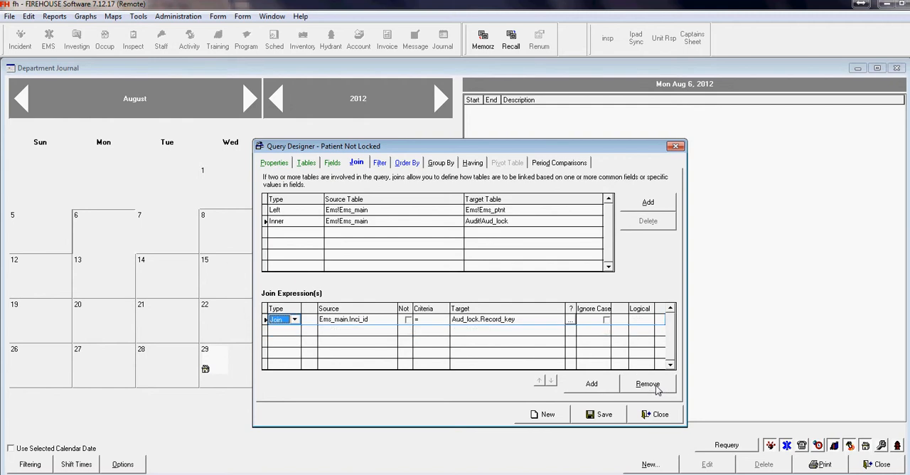
{"action": "left_click", "coordinate": [648, 384]}
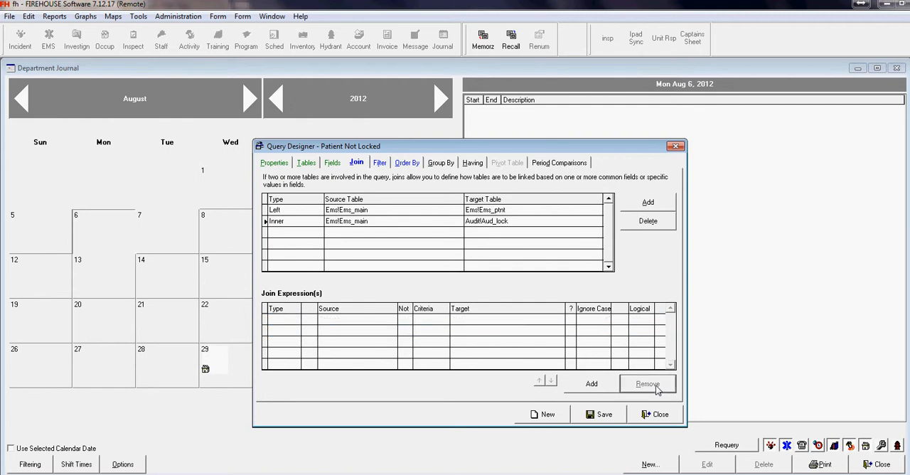
Step: Change the Aud_lock join's source table to Ems!Ems_ptnt and its join type to Left
{"action": "left_click", "coordinate": [369, 220]}
{"action": "left_click", "coordinate": [349, 240]}
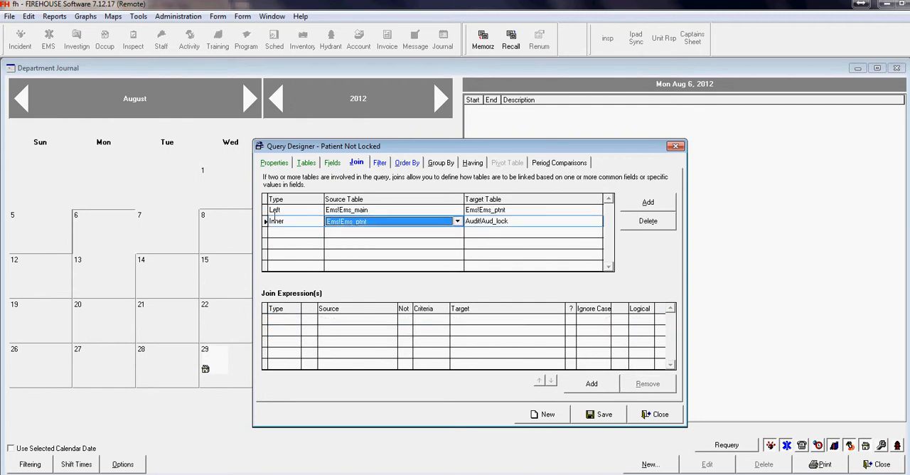
{"action": "left_click", "coordinate": [292, 221]}
{"action": "left_click", "coordinate": [286, 245]}
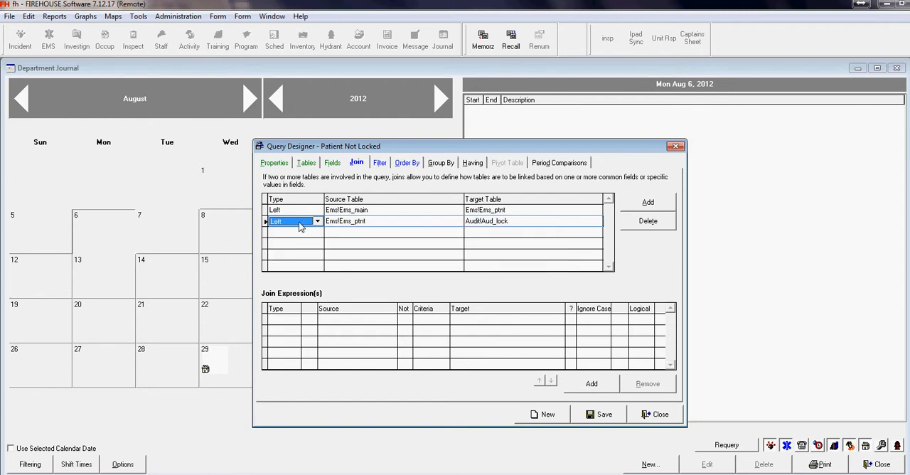
Step: Add a join expression to the Aud_lock join that matches Ems_ptnt.Ptnt_id = Aud_lock.Record_key
{"action": "left_click", "coordinate": [592, 383]}
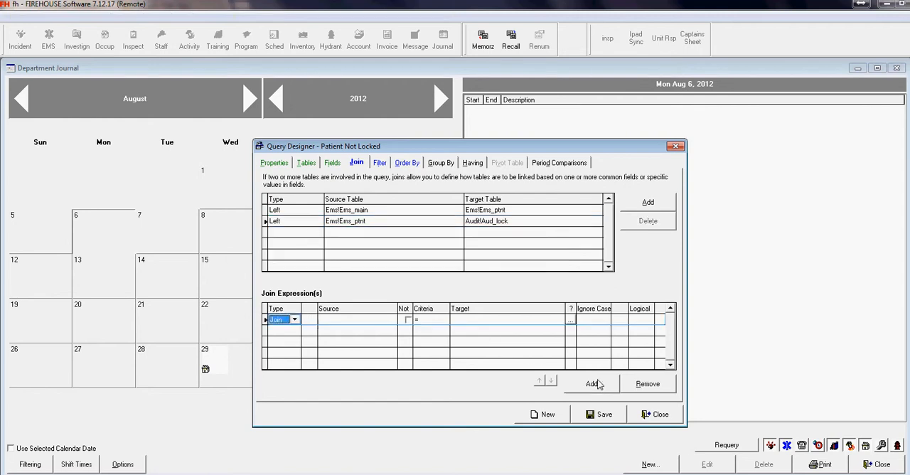
{"action": "left_click", "coordinate": [377, 320]}
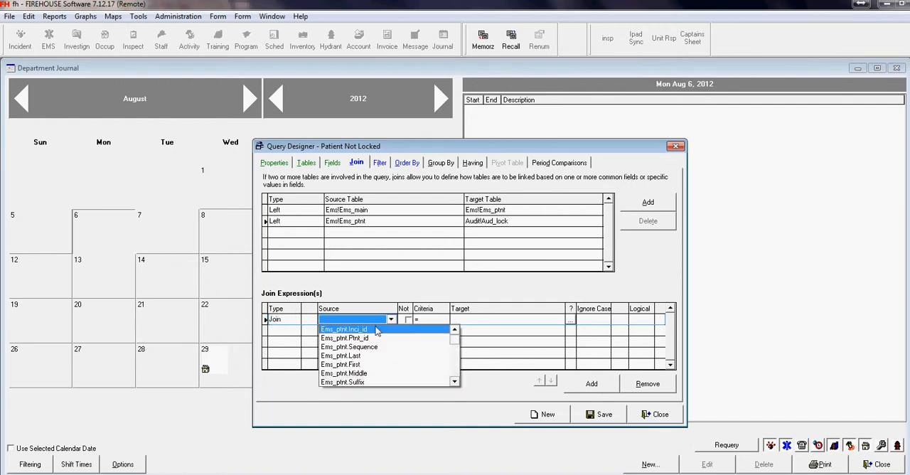
{"action": "left_click", "coordinate": [379, 338]}
{"action": "left_click", "coordinate": [569, 320]}
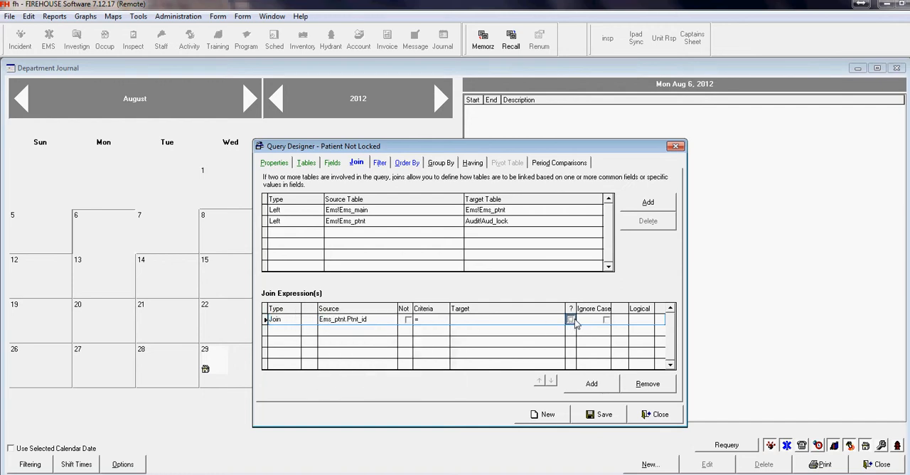
{"action": "left_click_drag", "start_coordinate": [755, 276], "coordinate": [626, 150]}
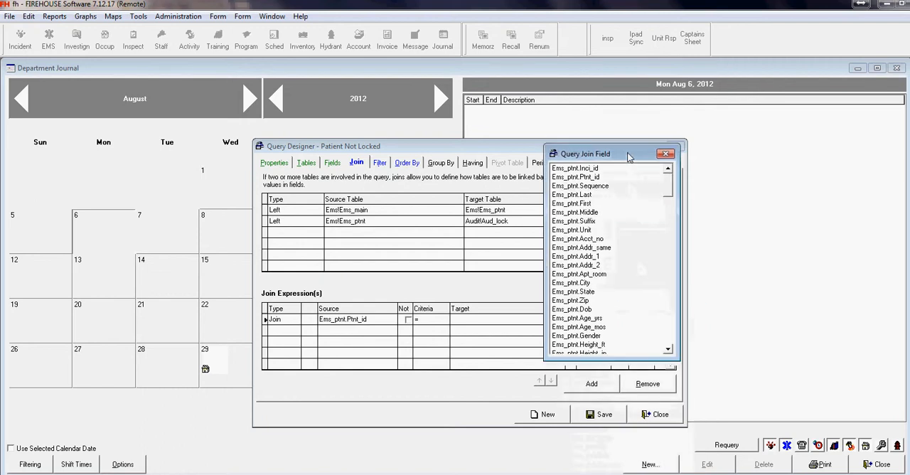
{"action": "left_click", "coordinate": [669, 342]}
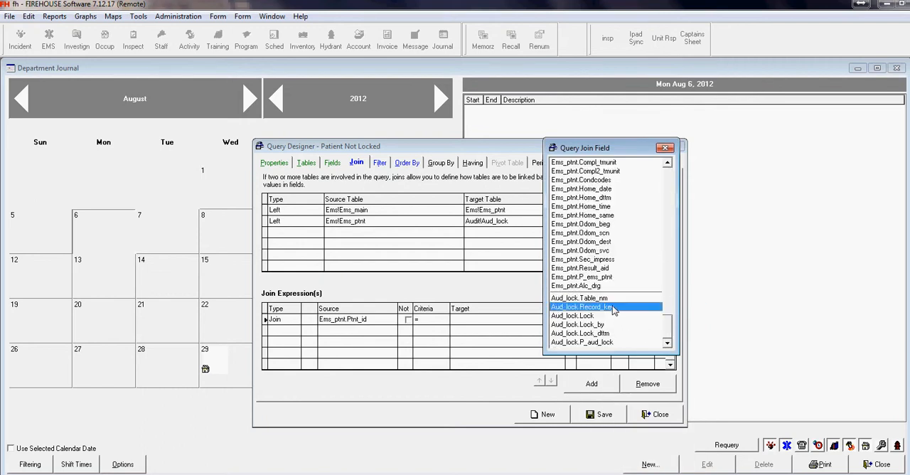
{"action": "double_click", "coordinate": [613, 308]}
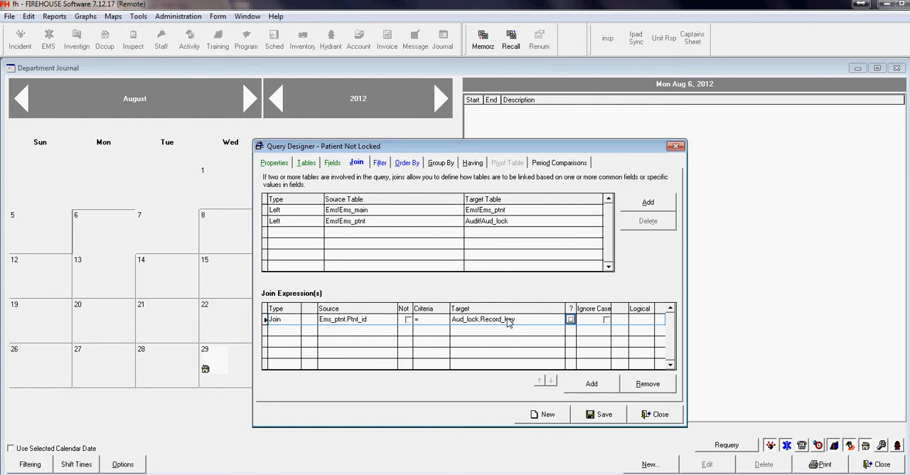
Step: Add a second expression of type Value to the Aud_lock join, with Aud_lock.Table_nm = "EMS_PTNT"
{"action": "left_click", "coordinate": [590, 387]}
{"action": "left_click", "coordinate": [295, 331]}
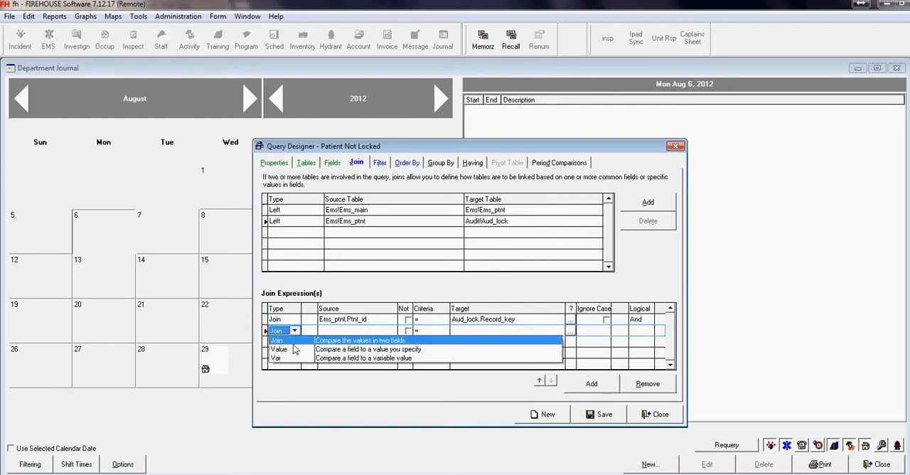
{"action": "left_click", "coordinate": [330, 346]}
{"action": "left_click", "coordinate": [342, 332]}
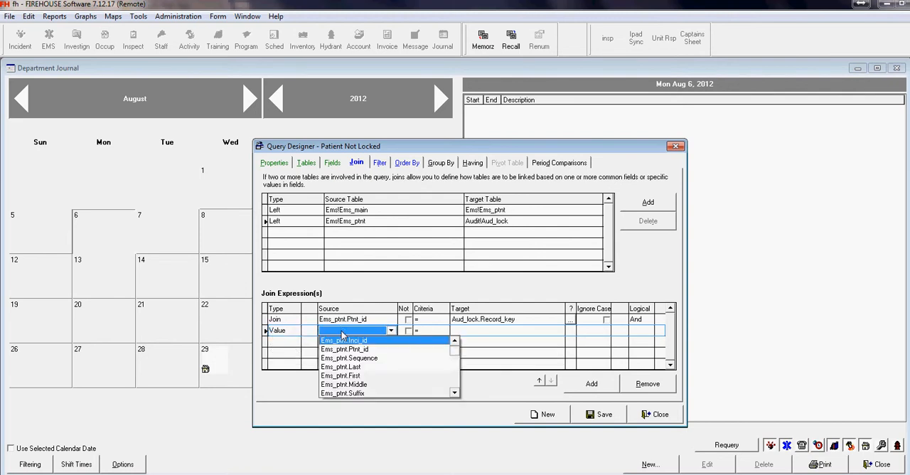
{"action": "left_click_drag", "start_coordinate": [455, 352], "coordinate": [457, 391]}
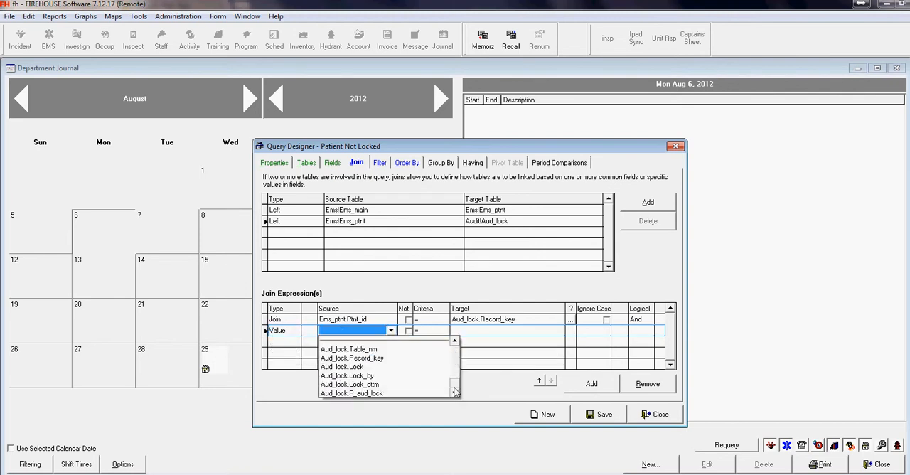
{"action": "left_click", "coordinate": [393, 349]}
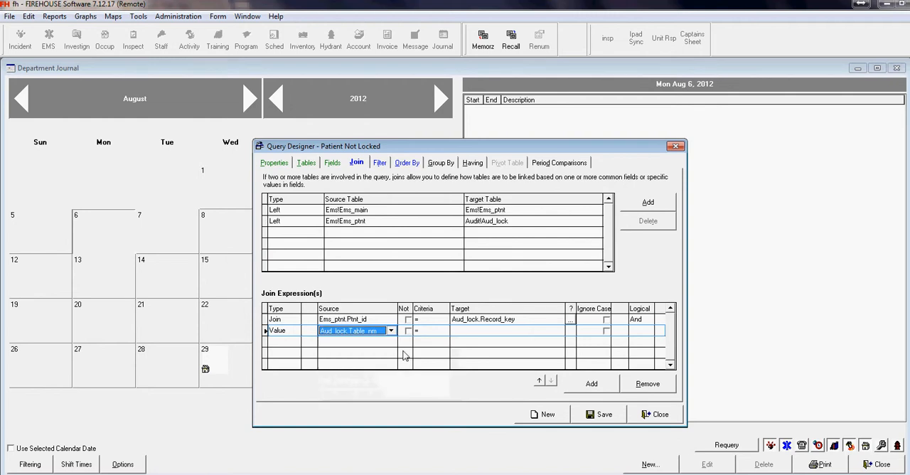
{"action": "left_click", "coordinate": [463, 332]}
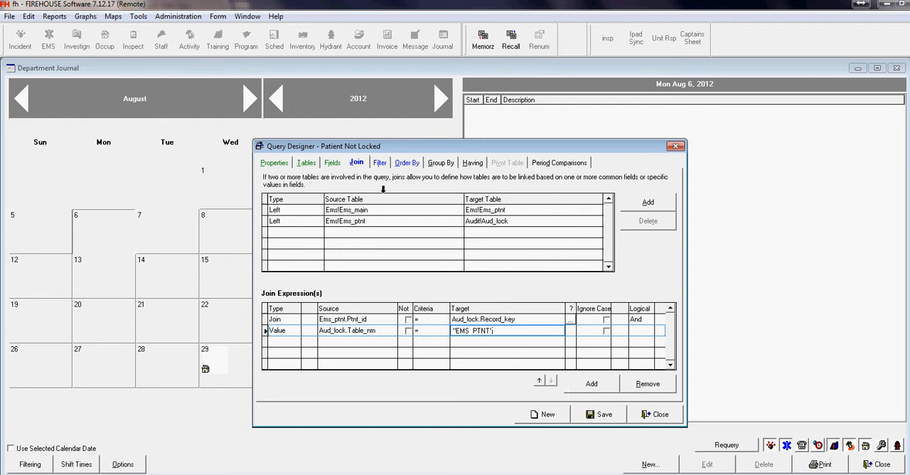
Step: Add the Lock field from the Aud_lock table to the query's selected output fields
{"action": "left_click", "coordinate": [331, 163]}
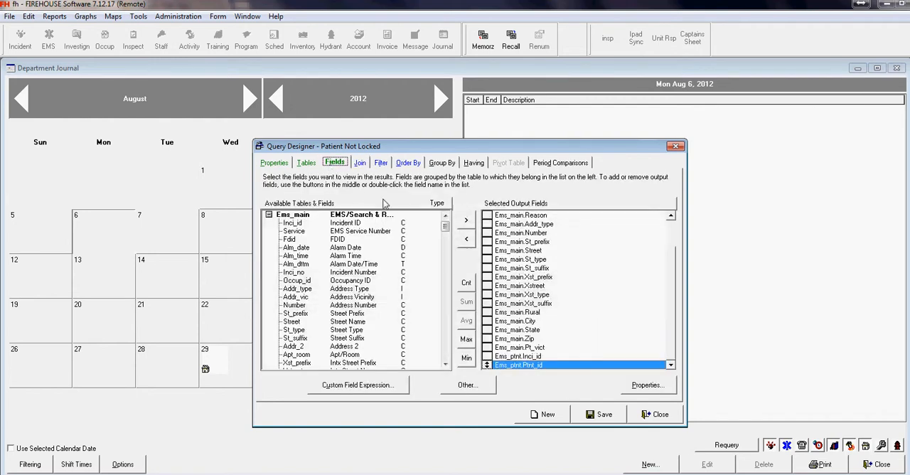
{"action": "left_click_drag", "start_coordinate": [444, 227], "coordinate": [451, 363]}
{"action": "left_click", "coordinate": [378, 339]}
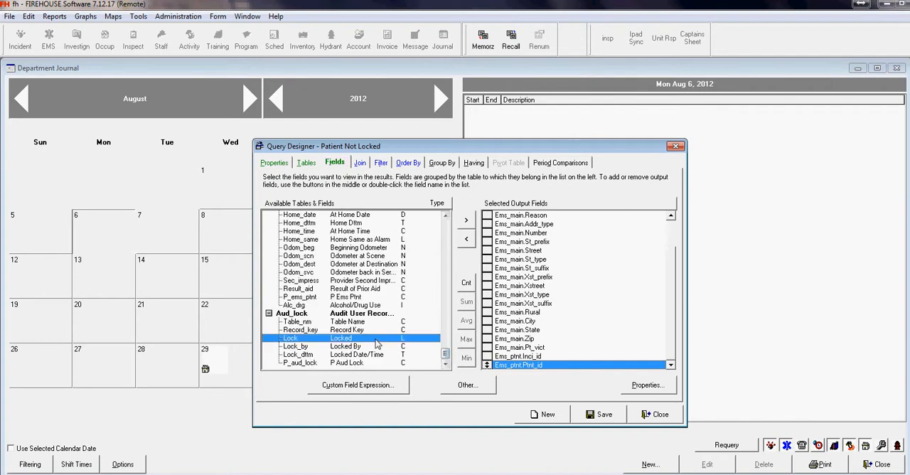
{"action": "left_click", "coordinate": [467, 222]}
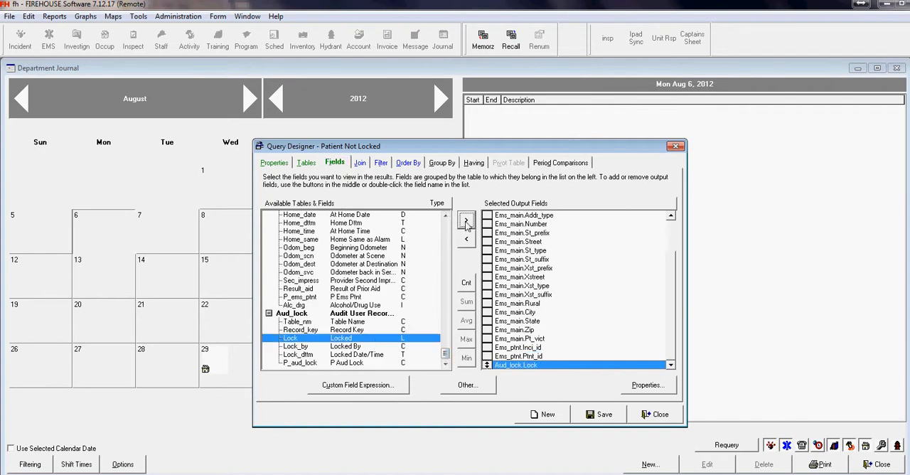
Step: Add a filter of type Value to the query with source Aud_lock.Lock and criteria Null
{"action": "left_click", "coordinate": [379, 163]}
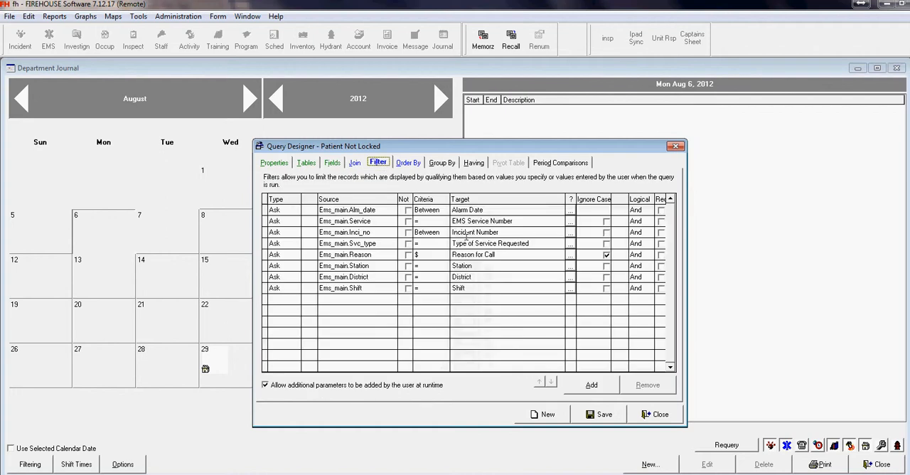
{"action": "left_click", "coordinate": [592, 384]}
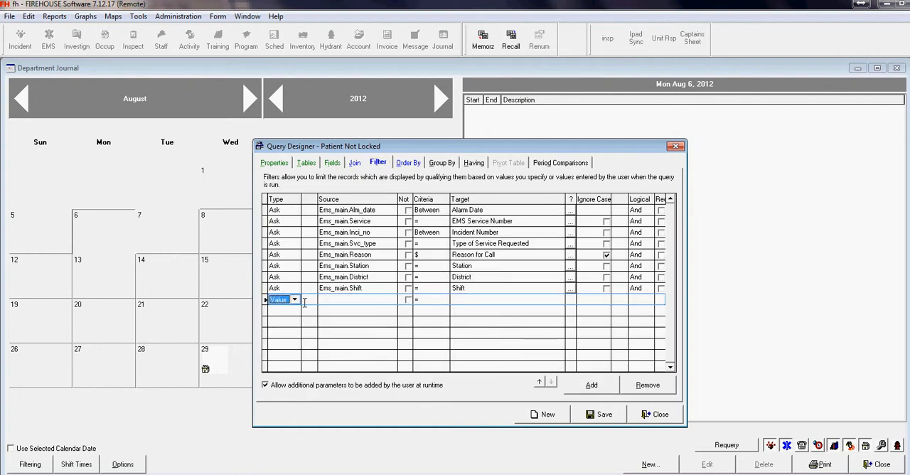
{"action": "left_click", "coordinate": [324, 299]}
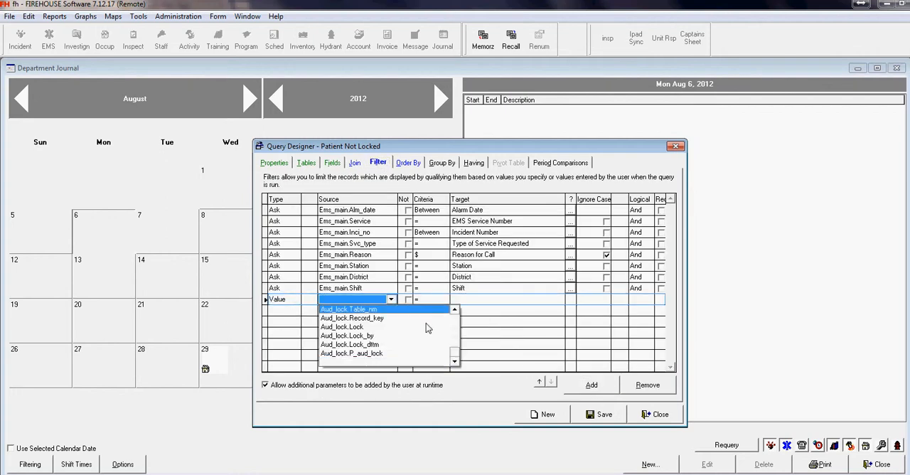
{"action": "left_click", "coordinate": [384, 326]}
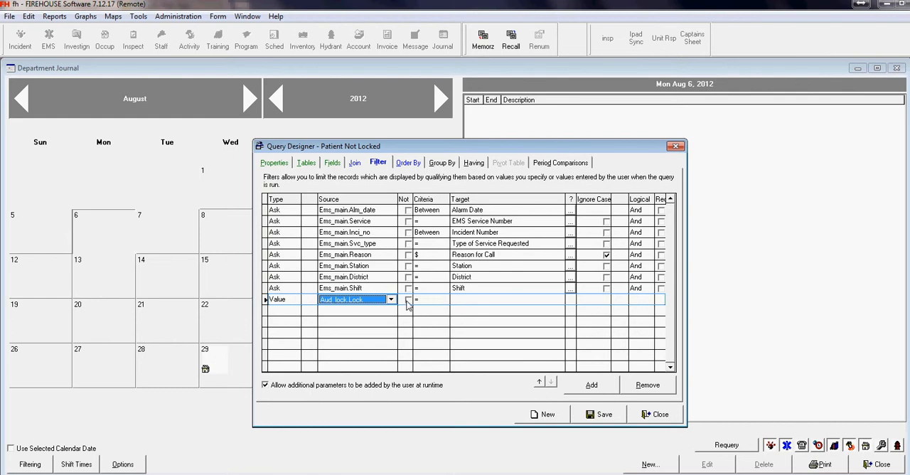
{"action": "left_click", "coordinate": [439, 299]}
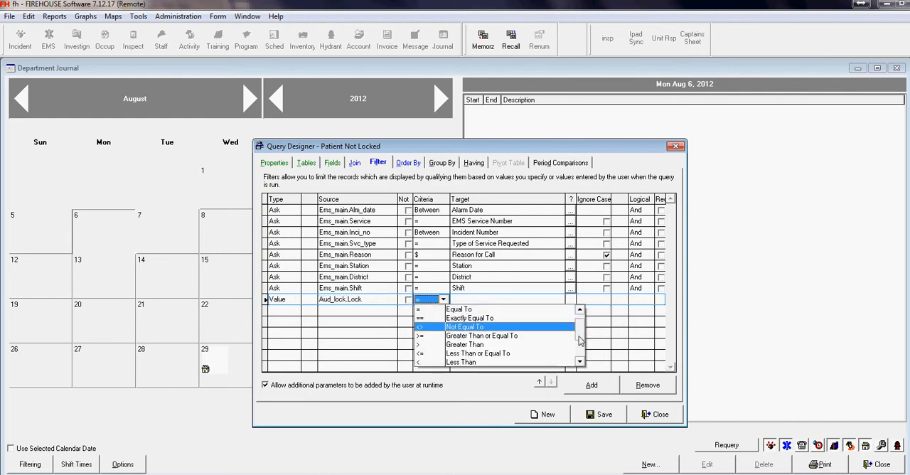
{"action": "scroll", "coordinate": [581, 341], "scroll_direction": "down", "scroll_amount": 2}
{"action": "left_click", "coordinate": [544, 364]}
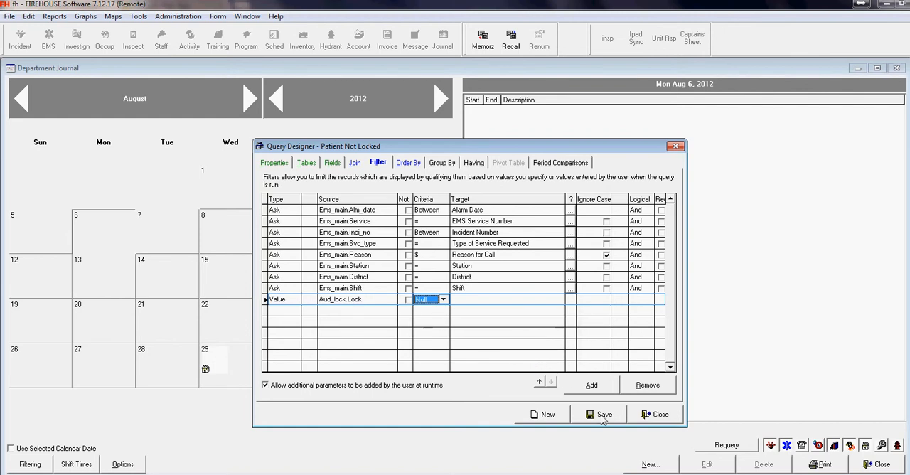
Step: Save and close the Patient Not Locked query, and do the same for the report's properties
{"action": "left_click", "coordinate": [602, 418]}
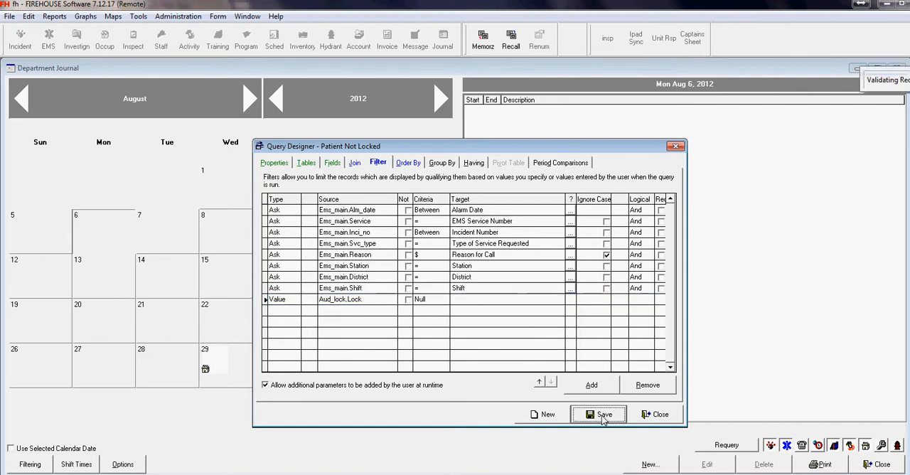
{"action": "left_click", "coordinate": [649, 418]}
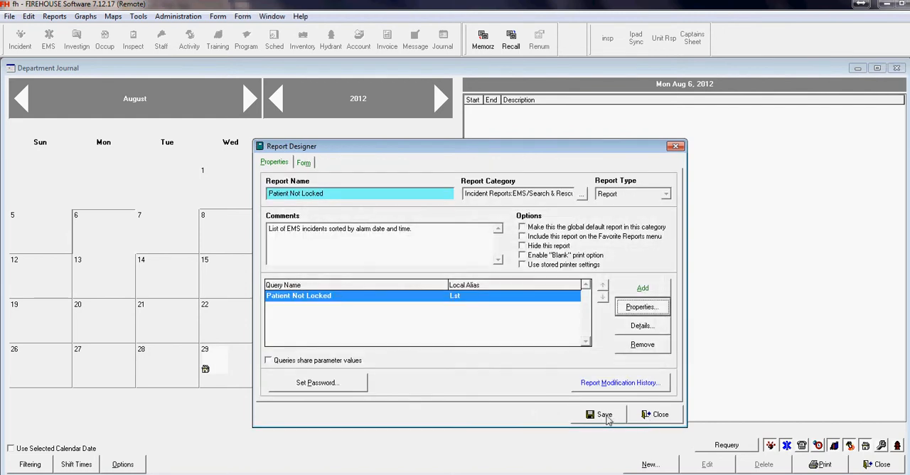
{"action": "left_click", "coordinate": [603, 414]}
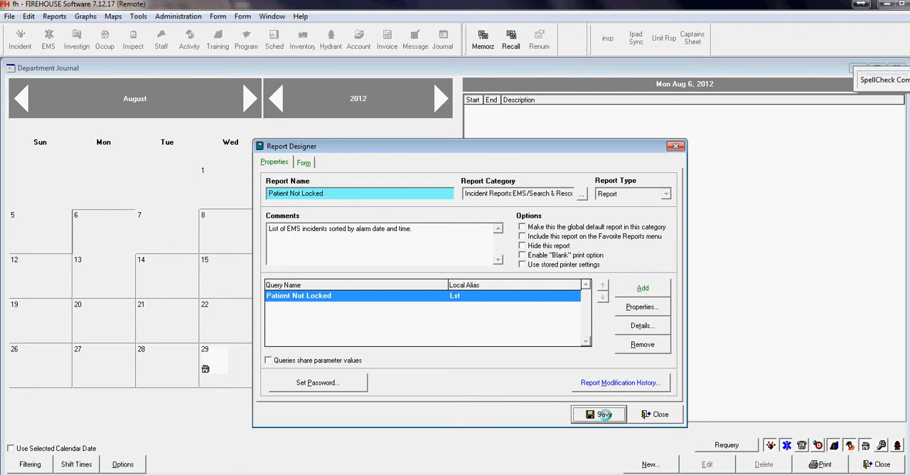
{"action": "left_click", "coordinate": [649, 417]}
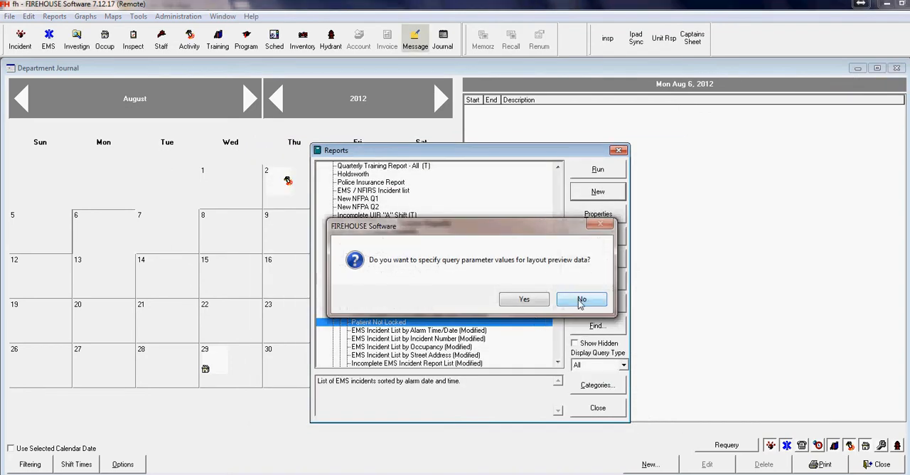
Step: Open the report layout without specifying preview parameter values and dock both floating toolbars above the layout
{"action": "left_click", "coordinate": [582, 300]}
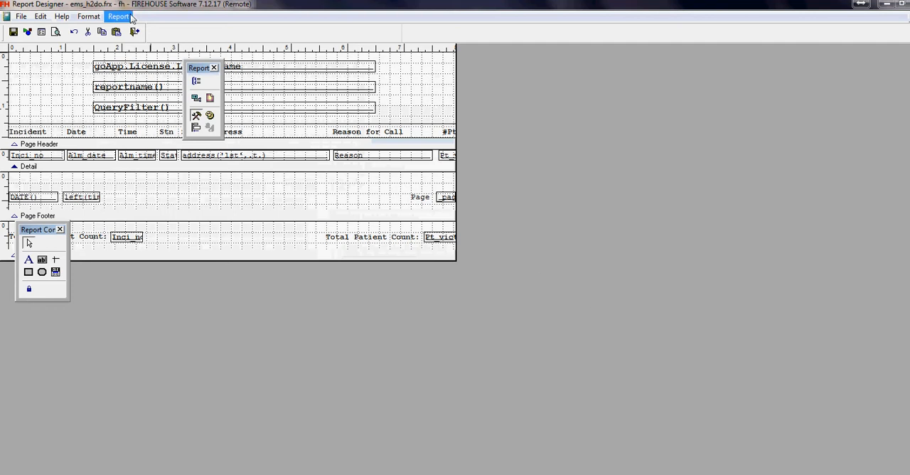
{"action": "left_click_drag", "start_coordinate": [201, 68], "coordinate": [186, 31]}
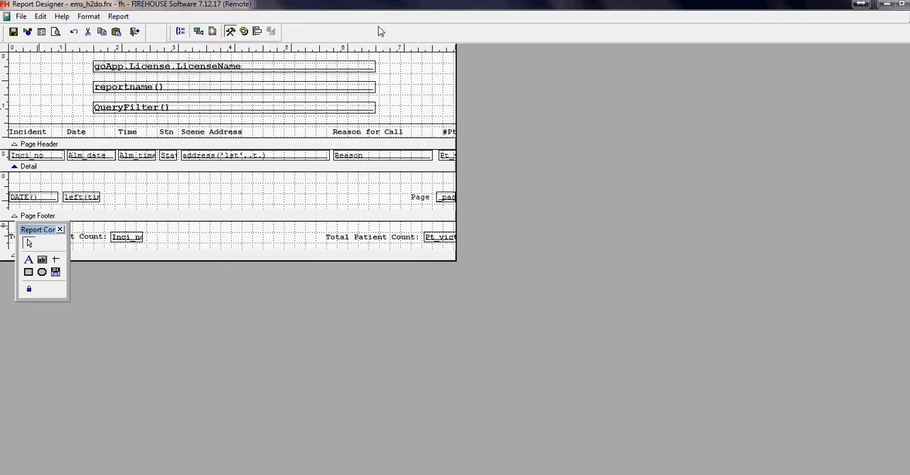
{"action": "left_click_drag", "start_coordinate": [378, 26], "coordinate": [378, 25]}
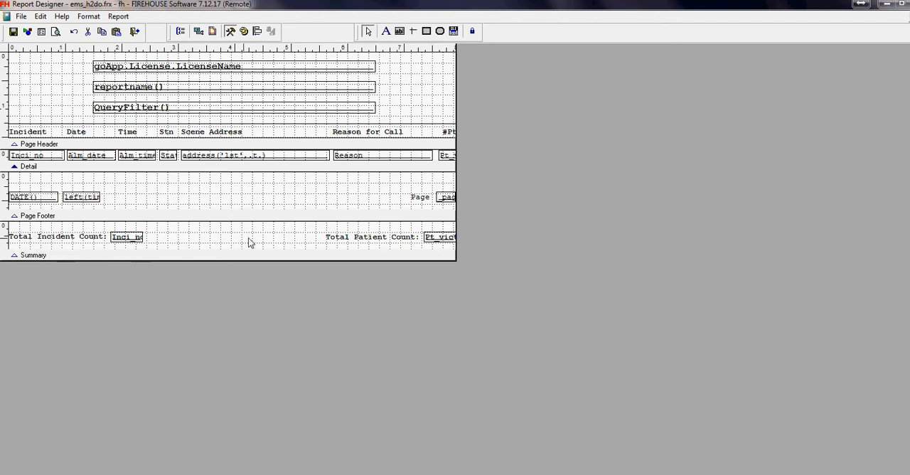
Step: Delete the total incident count and total patient count labels and fields from the Summary band, and preview the report
{"action": "left_click_drag", "start_coordinate": [451, 246], "coordinate": [15, 234]}
{"action": "key", "text": "Delete"}
{"action": "key", "text": "Delete"}
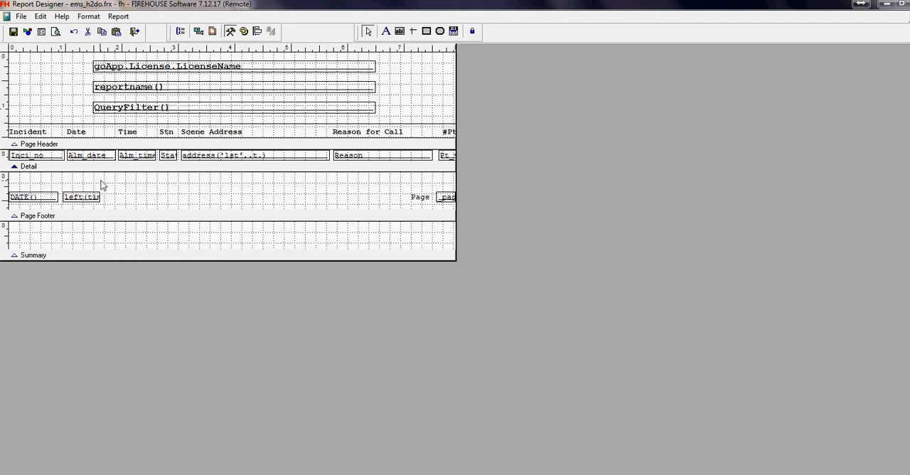
{"action": "left_click", "coordinate": [55, 31]}
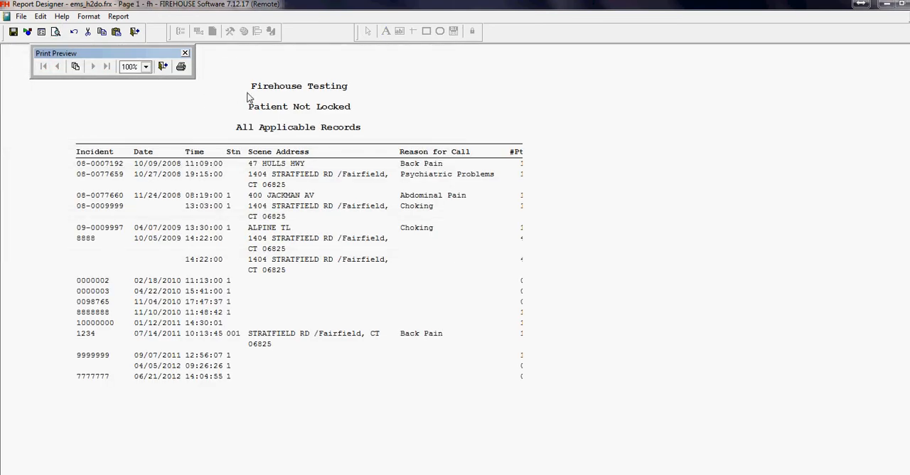
{"action": "left_click", "coordinate": [162, 66]}
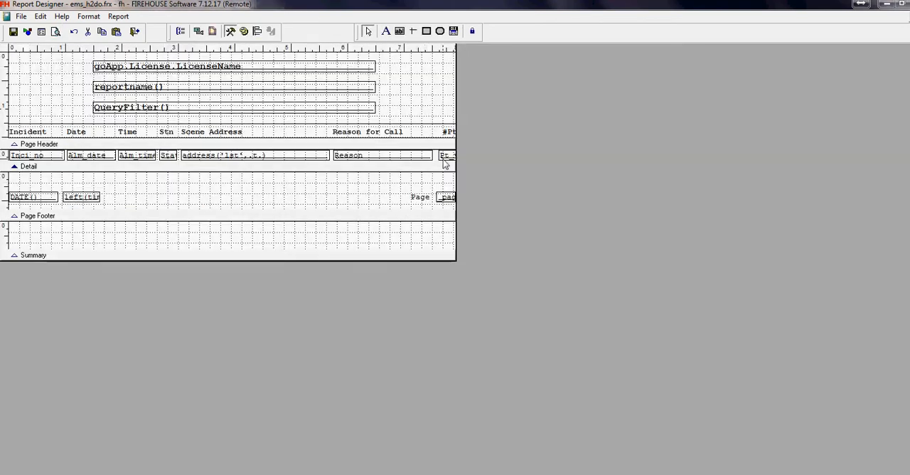
Step: Shift the Pt_vict field inward from the page edge and delete the Reason field in the Detail band
{"action": "left_click_drag", "start_coordinate": [445, 162], "coordinate": [434, 160]}
{"action": "key", "text": "Delete"}
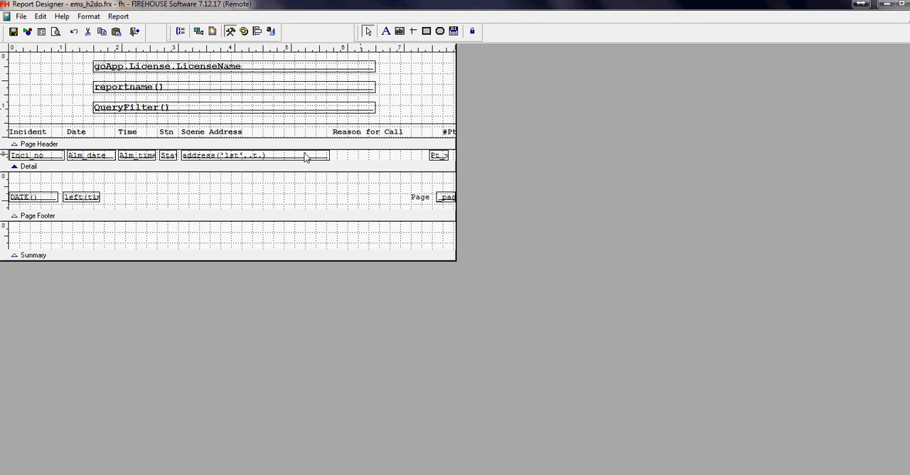
Step: Widen the address field in the Detail band to about 3.8 inches and preview the report
{"action": "left_click", "coordinate": [246, 159]}
{"action": "left_click_drag", "start_coordinate": [330, 156], "coordinate": [395, 155]}
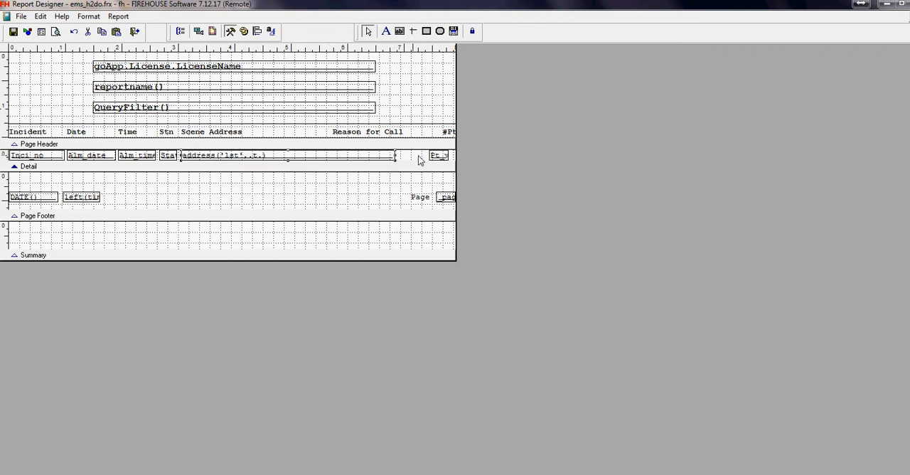
{"action": "left_click", "coordinate": [56, 32]}
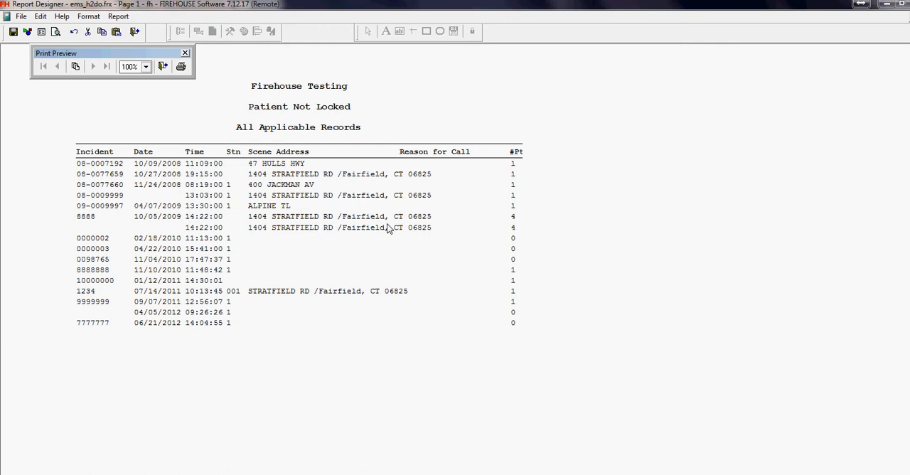
{"action": "left_click", "coordinate": [163, 67]}
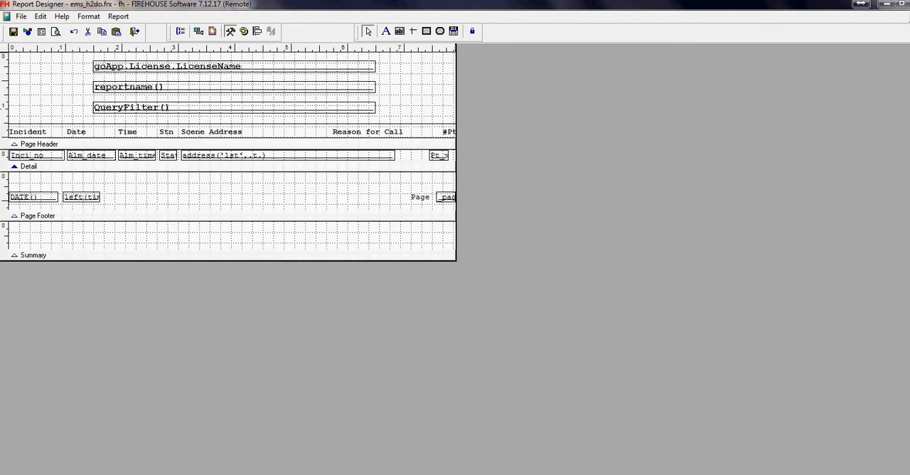
Step: Close the report layout, saving its changes, and open the Patient Not Locked query for editing from the report's properties
{"action": "left_click", "coordinate": [903, 3]}
{"action": "left_click", "coordinate": [418, 293]}
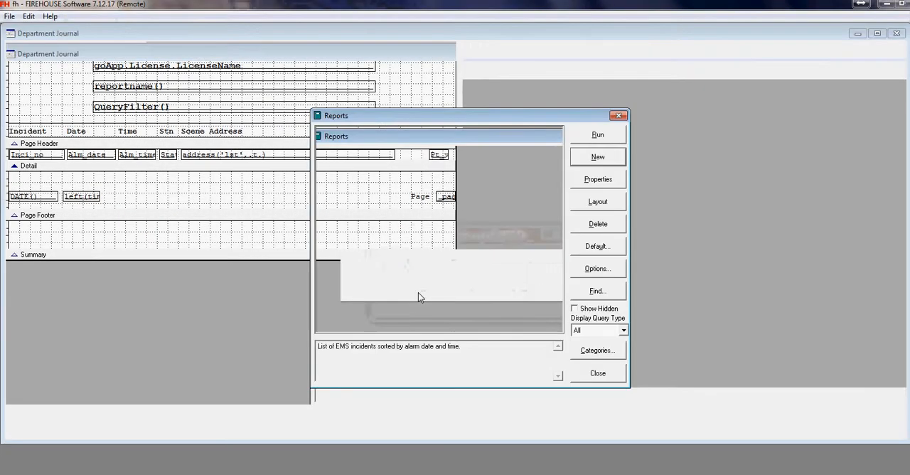
{"action": "left_click", "coordinate": [618, 215]}
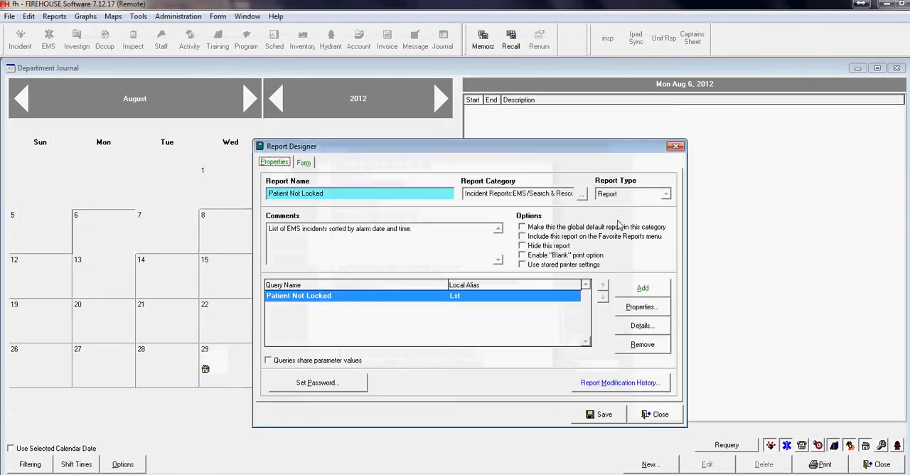
{"action": "left_click", "coordinate": [639, 306]}
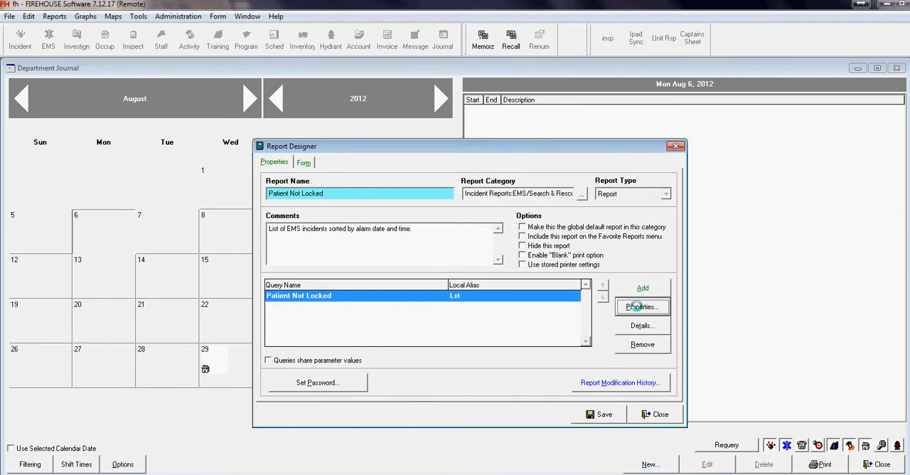
Step: Add the Sequence field from the Ems_ptnt table to the query's output fields and save the query
{"action": "left_click", "coordinate": [333, 163]}
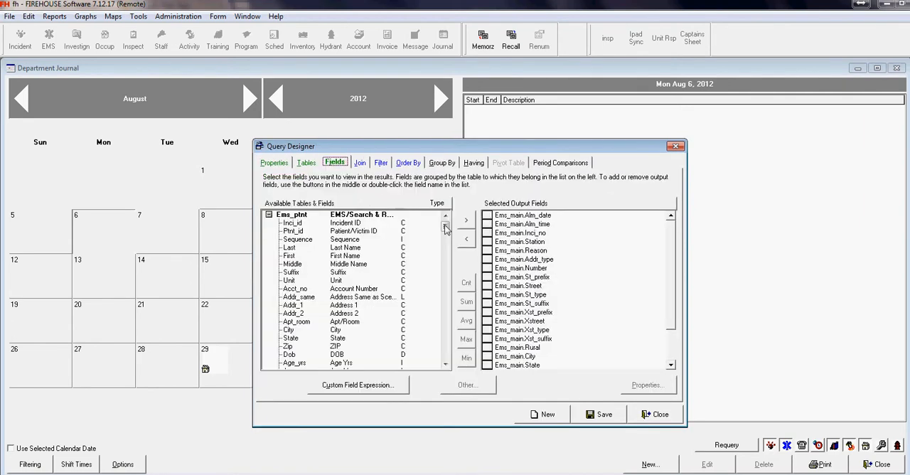
{"action": "left_click", "coordinate": [361, 242]}
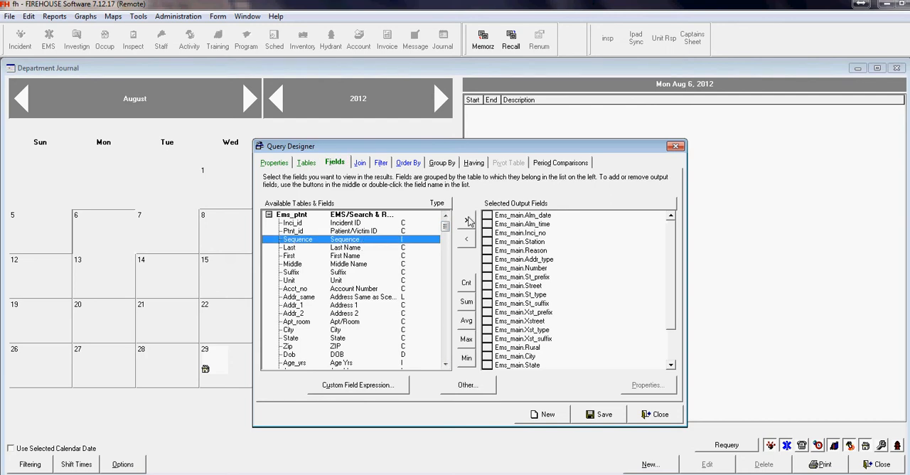
{"action": "left_click", "coordinate": [467, 220]}
{"action": "left_click", "coordinate": [612, 418]}
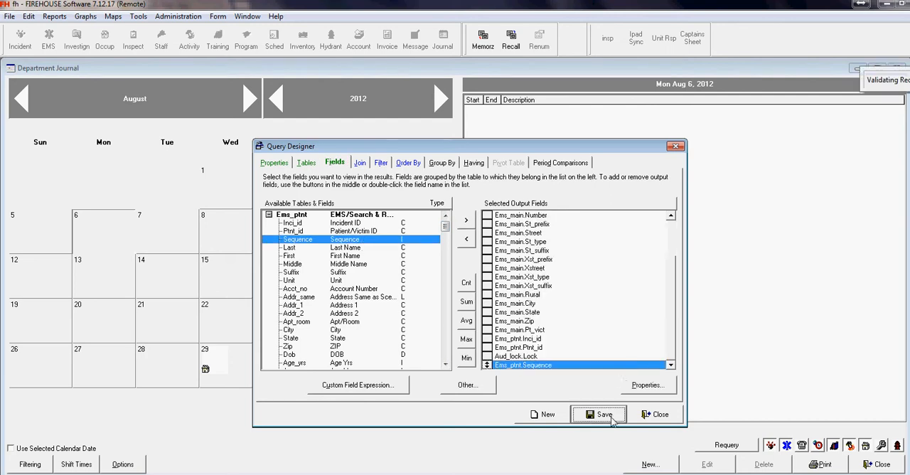
Step: Close the query and report properties and reopen the report layout without specifying preview parameter values
{"action": "left_click", "coordinate": [654, 414]}
{"action": "left_click", "coordinate": [650, 418]}
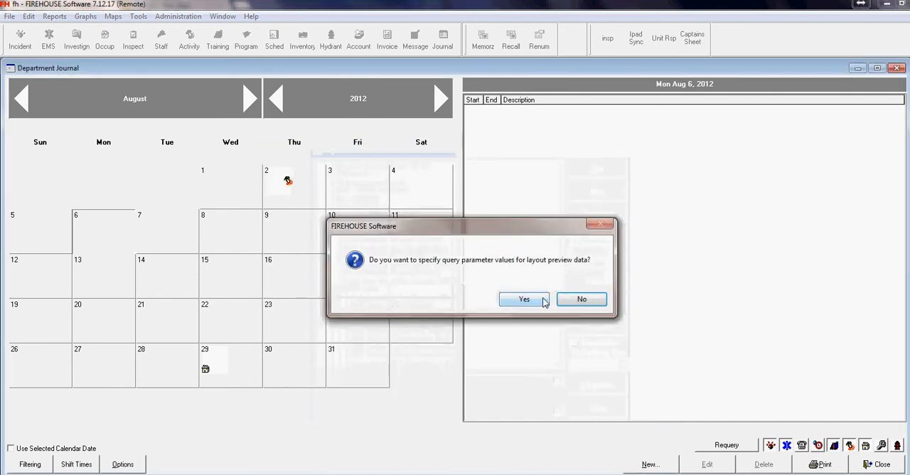
{"action": "left_click", "coordinate": [590, 299]}
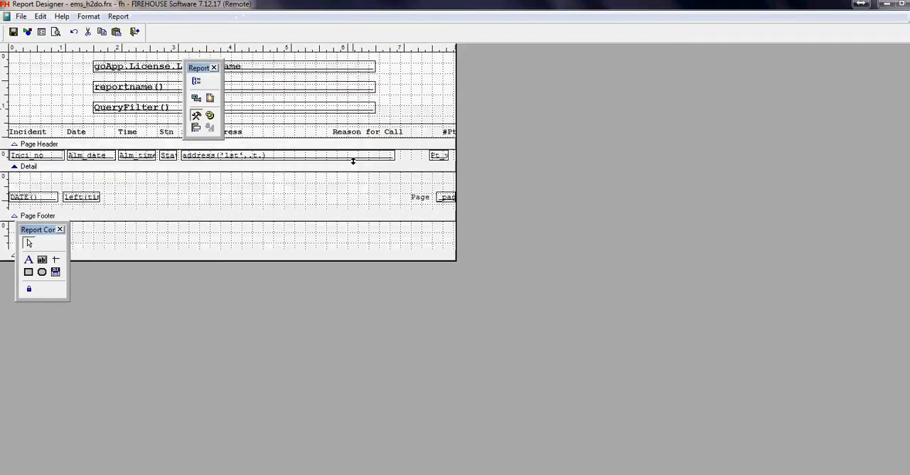
Step: Change the expression of the Pt_vict field in the Detail band to Lst.Sequence
{"action": "double_click", "coordinate": [437, 157]}
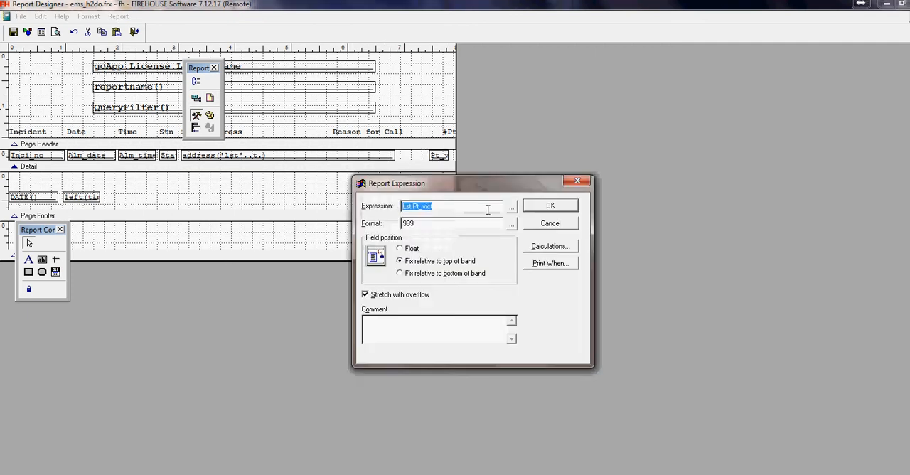
{"action": "left_click", "coordinate": [510, 207]}
{"action": "left_click_drag", "start_coordinate": [475, 282], "coordinate": [474, 332]}
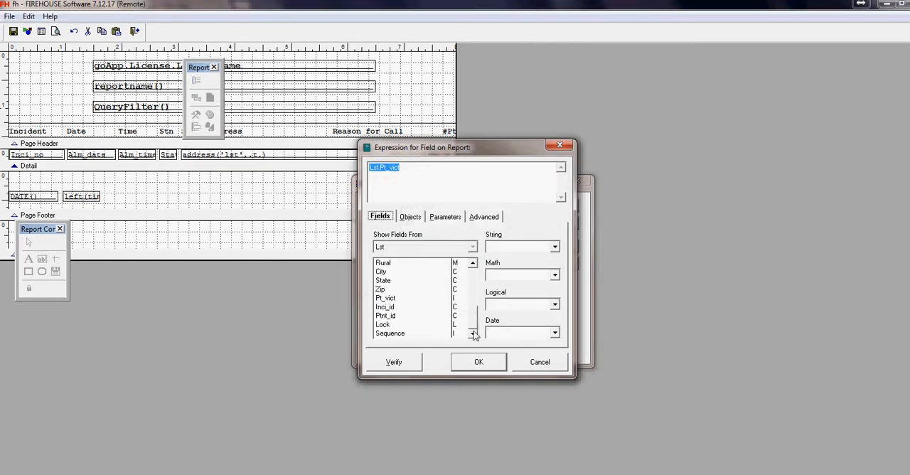
{"action": "double_click", "coordinate": [435, 333]}
{"action": "left_click", "coordinate": [479, 362]}
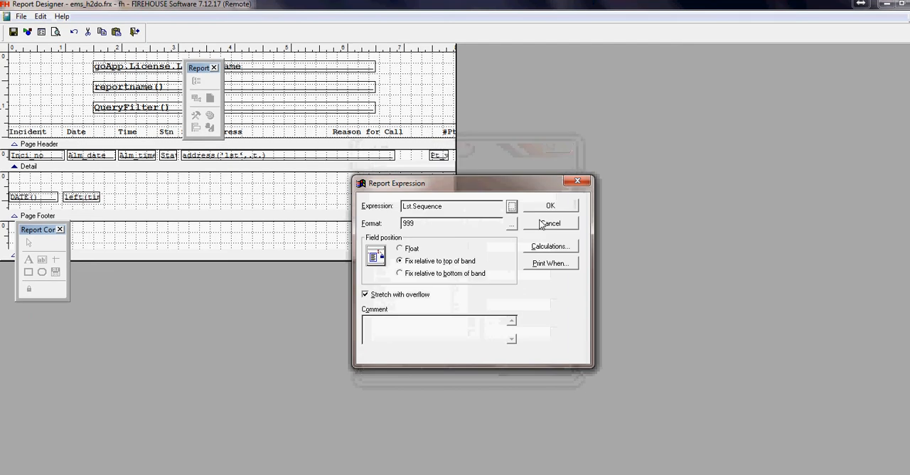
{"action": "left_click", "coordinate": [551, 207]}
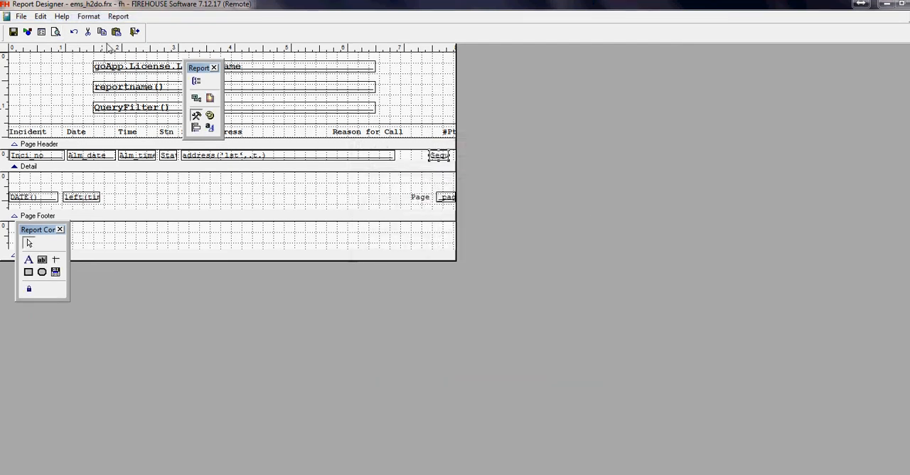
Step: Dock both floating toolbars above the layout and preview the report with the patient sequence column
{"action": "left_click_drag", "start_coordinate": [194, 67], "coordinate": [177, 30]}
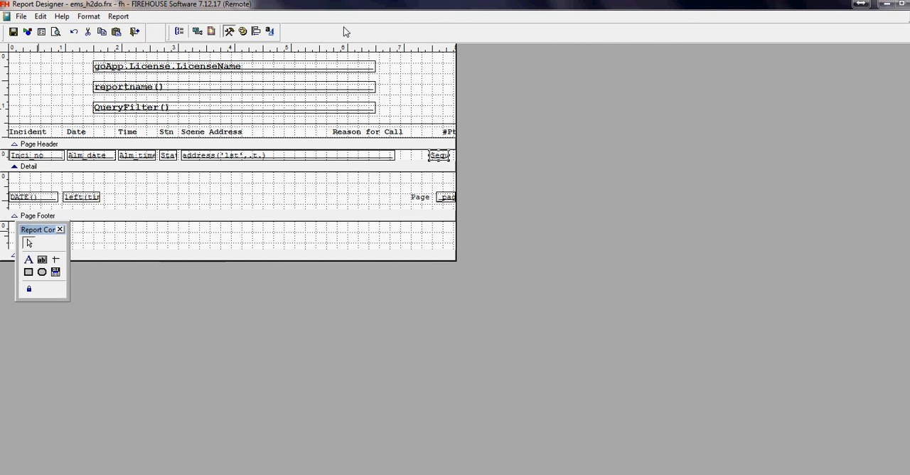
{"action": "left_click_drag", "start_coordinate": [345, 41], "coordinate": [340, 32]}
{"action": "left_click", "coordinate": [55, 31]}
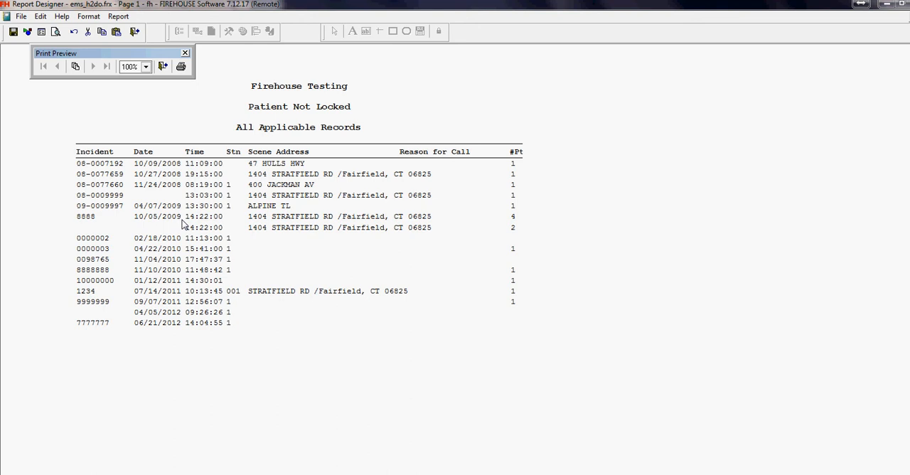
{"action": "left_click", "coordinate": [163, 67]}
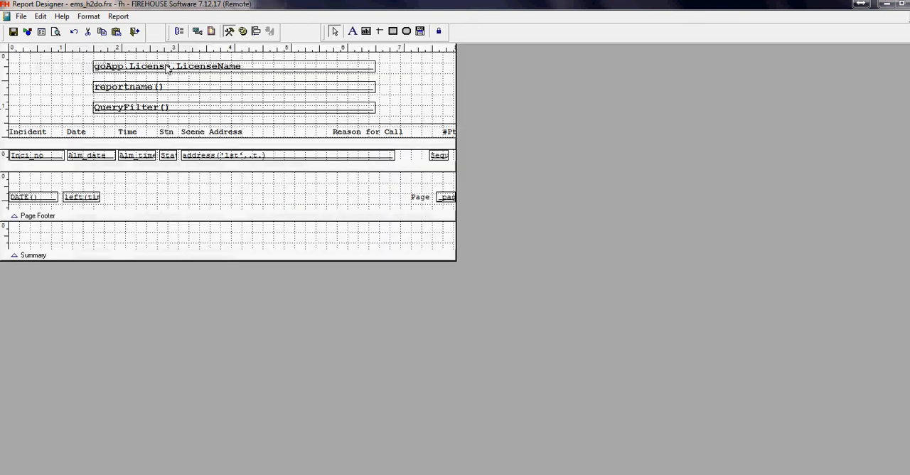